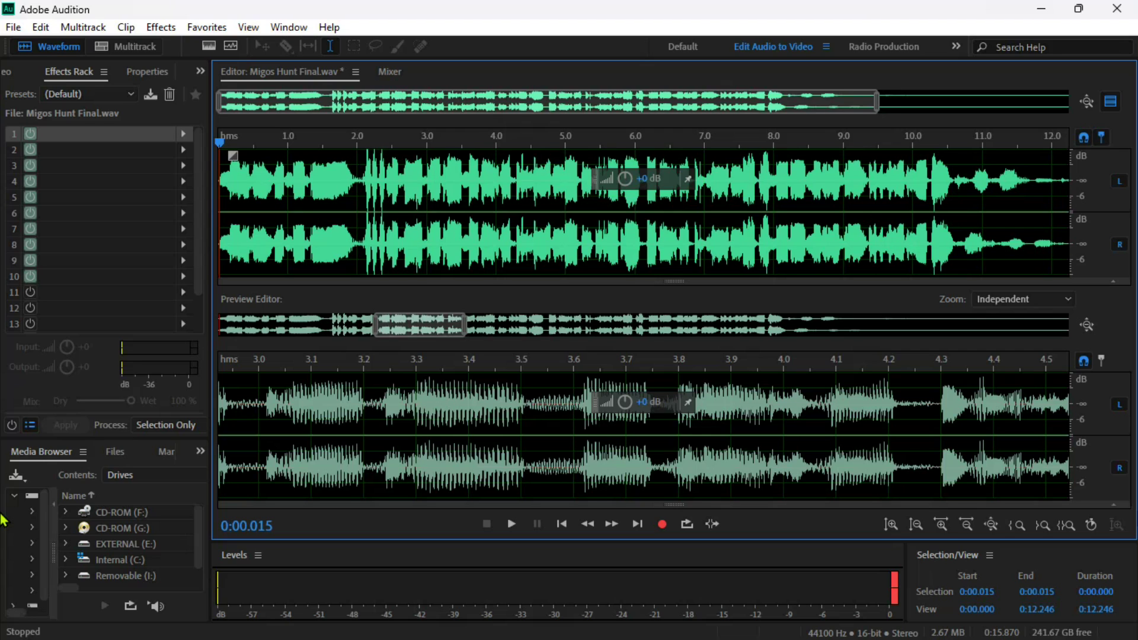
Play back the Migos Hunt Final.wav recording in Audition.
key(space)
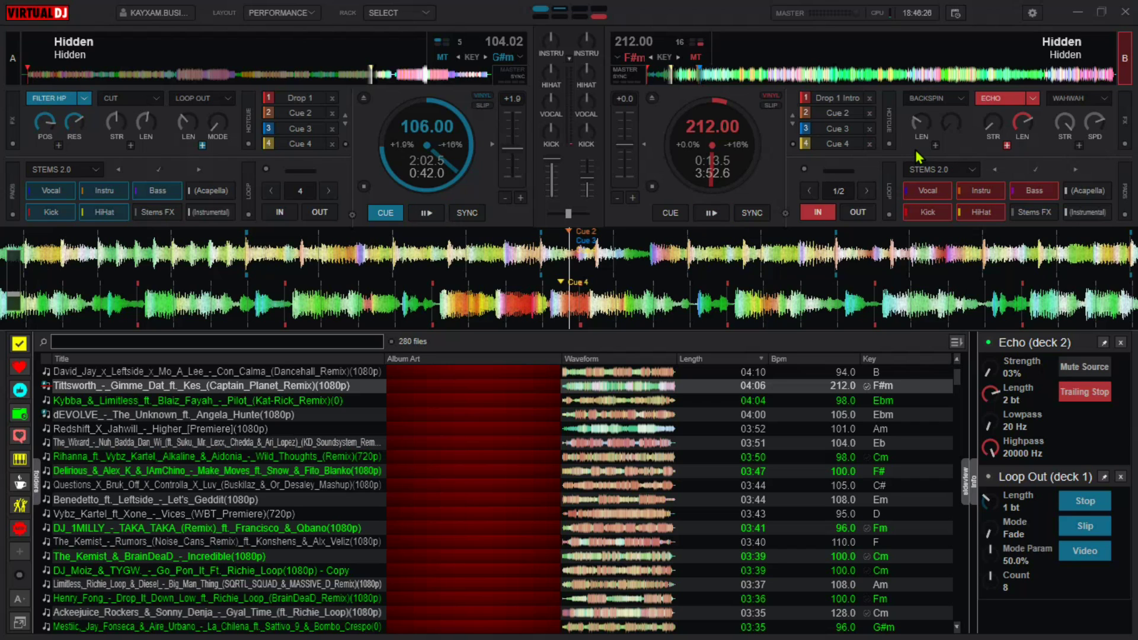
click(1032, 15)
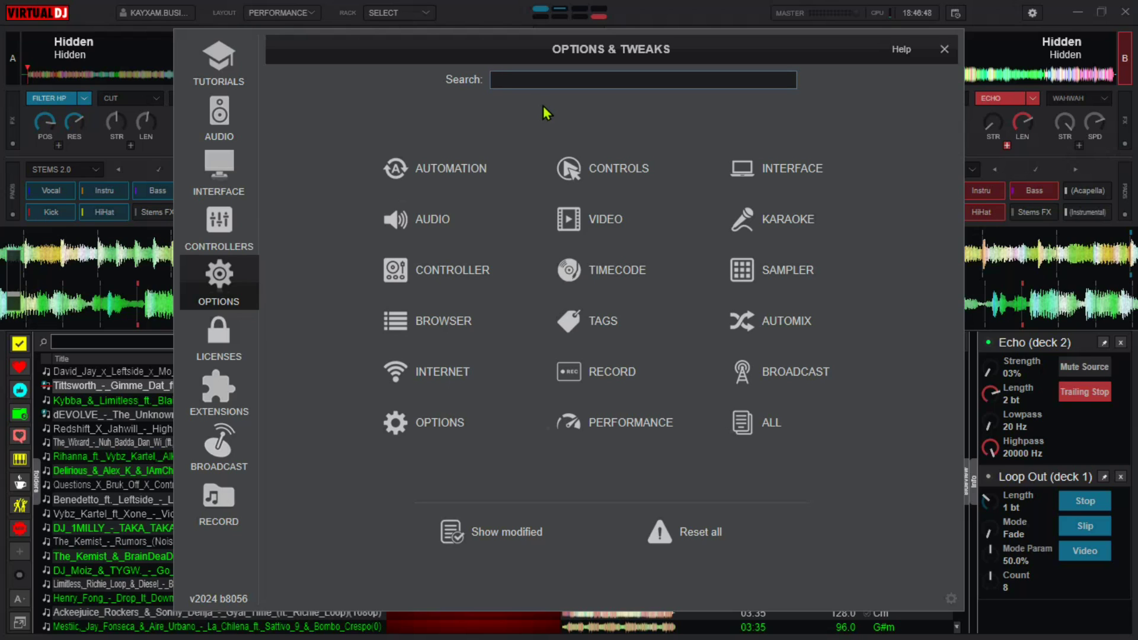
text(smarts)
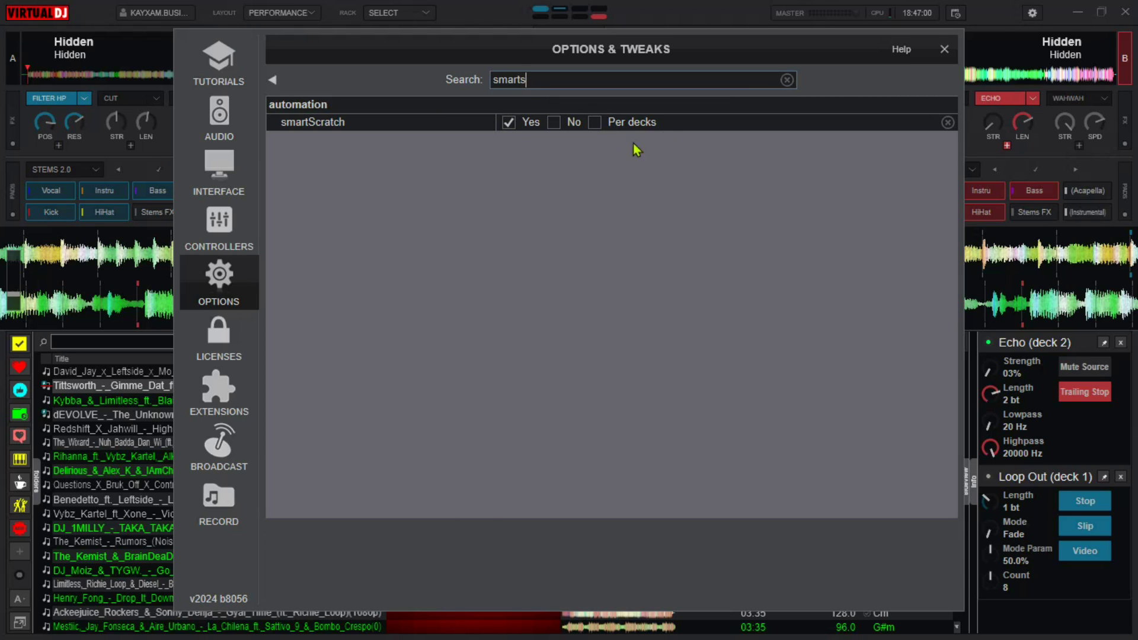
Set smartScratch to No and close Options & Tweaks.
click(555, 126)
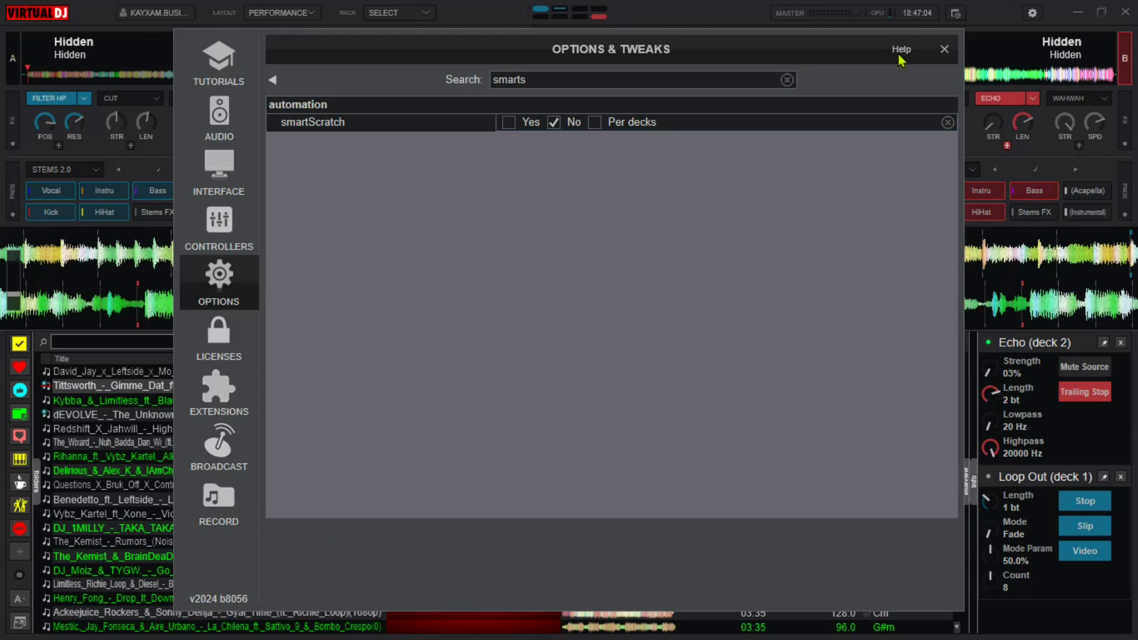
click(944, 49)
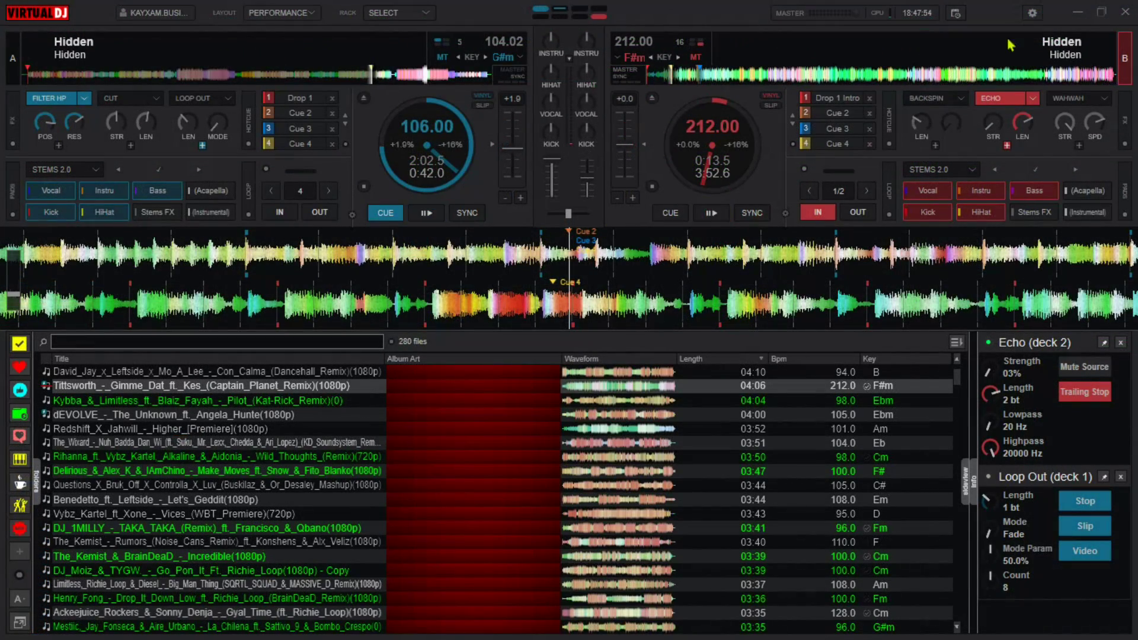
Choose ASIO4ALL v2 (ASIO) as the master output device in the Audio settings.
click(1031, 13)
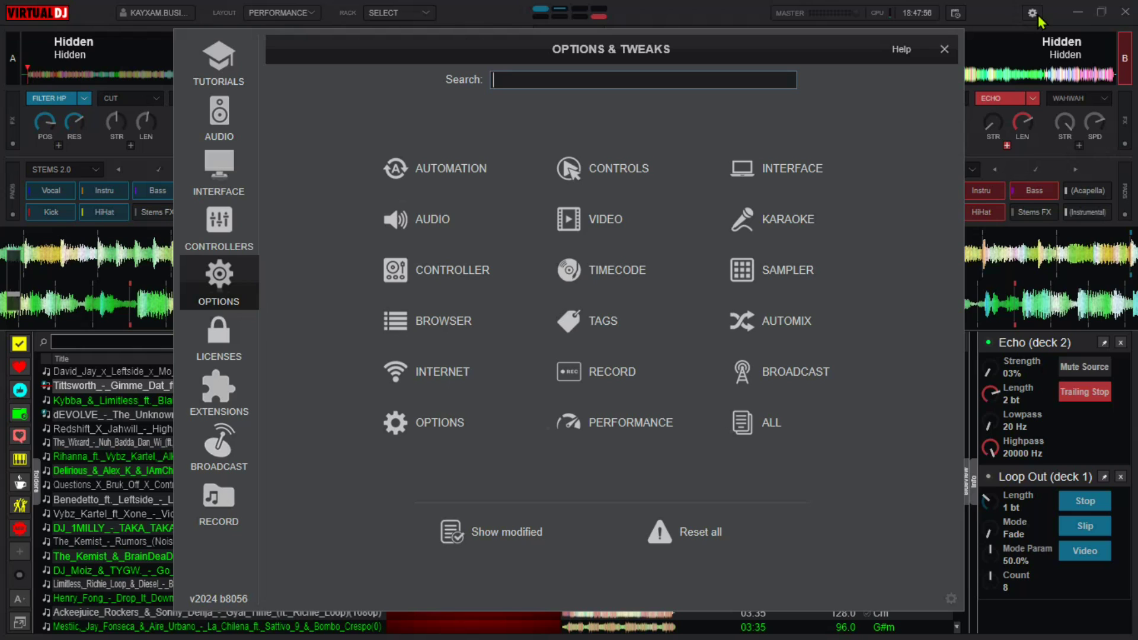
click(219, 103)
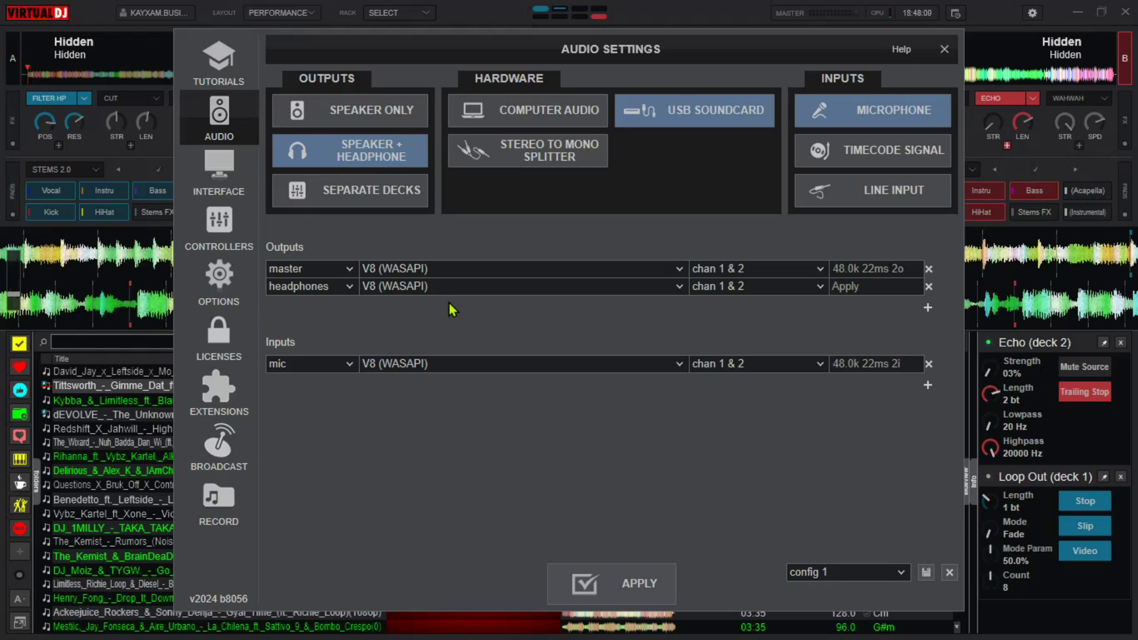
click(385, 269)
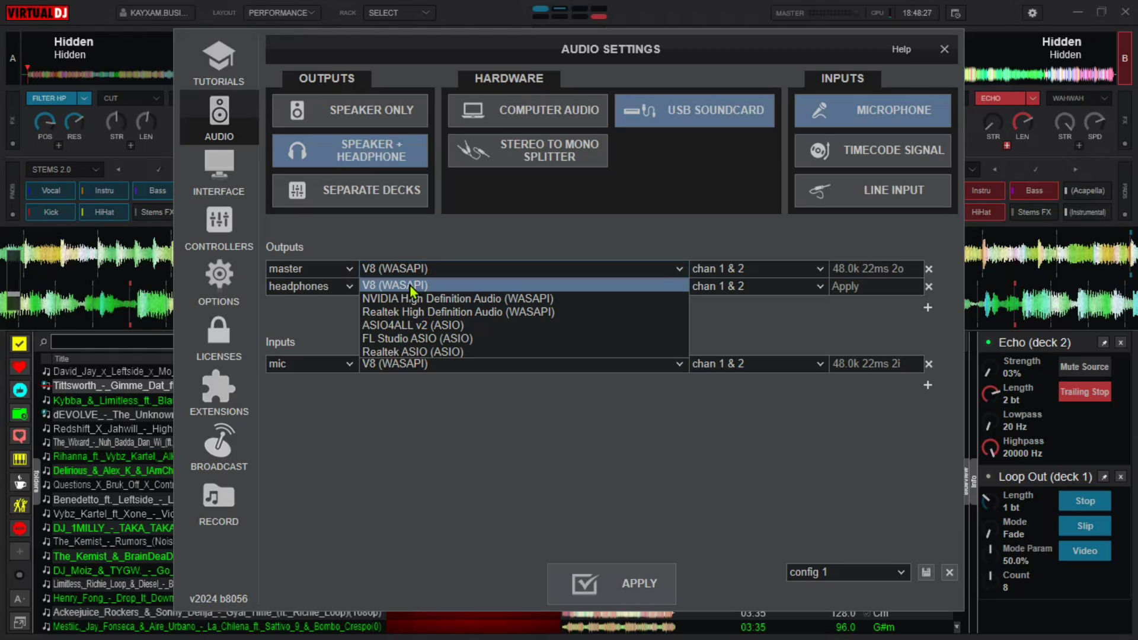
click(452, 328)
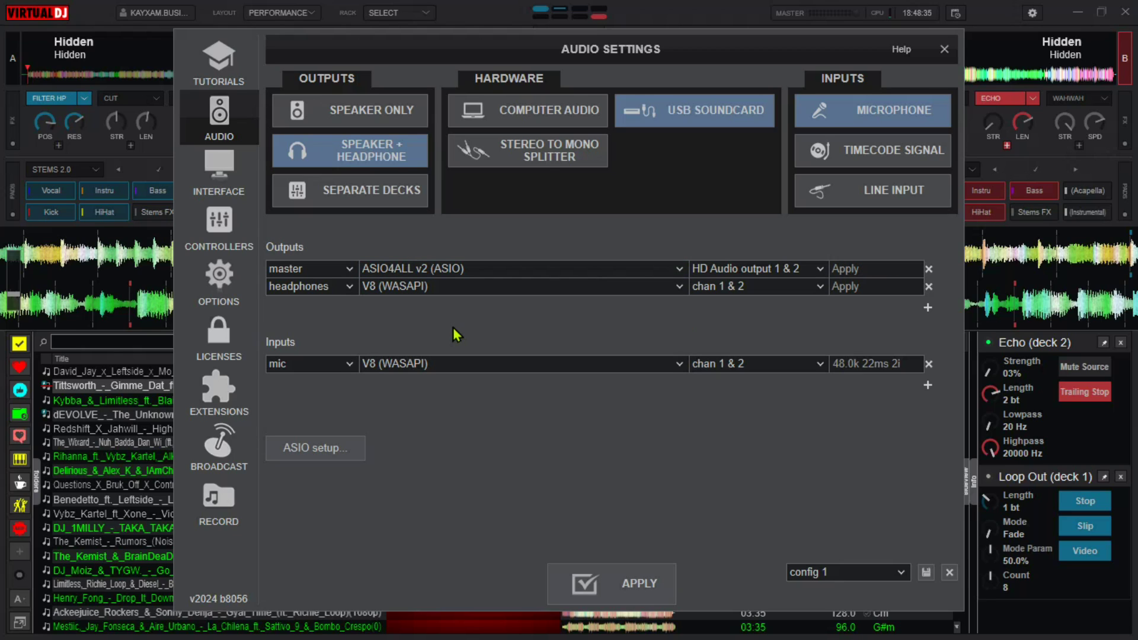
Open the ASIO4ALL v2 driver configuration panel.
click(335, 451)
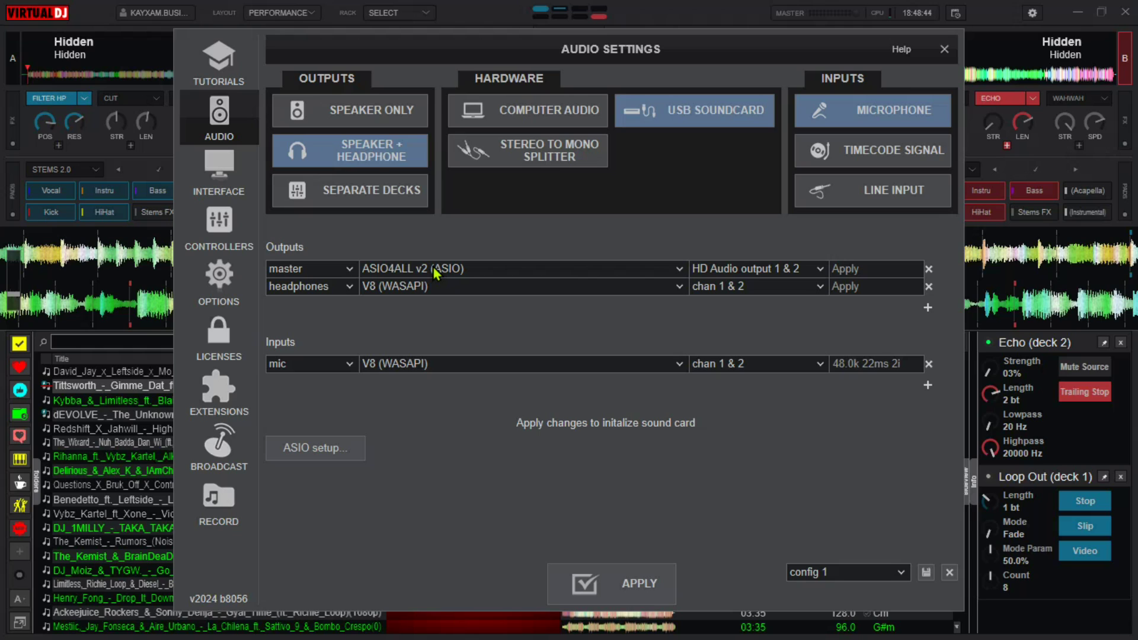
click(351, 449)
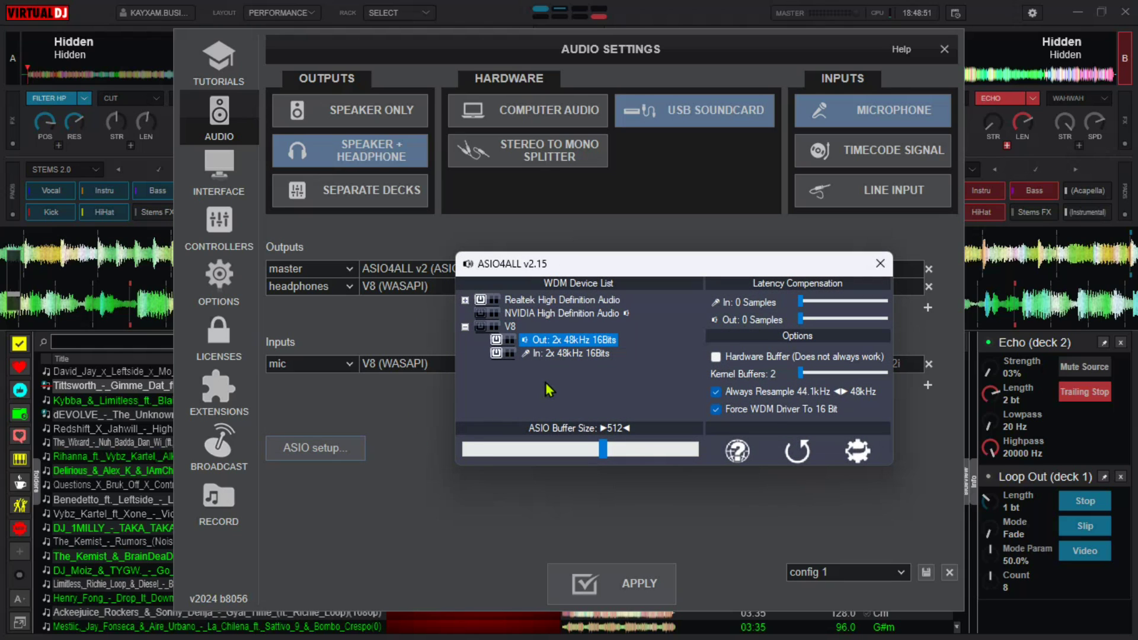
click(601, 451)
drag(602, 452, 418, 492)
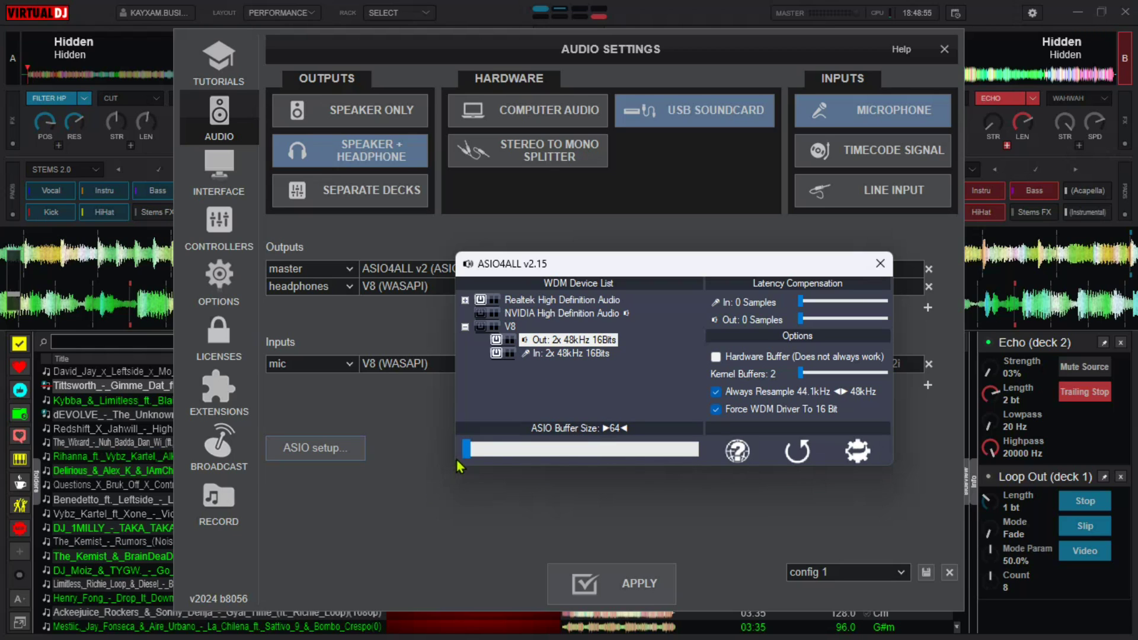
drag(456, 466, 508, 463)
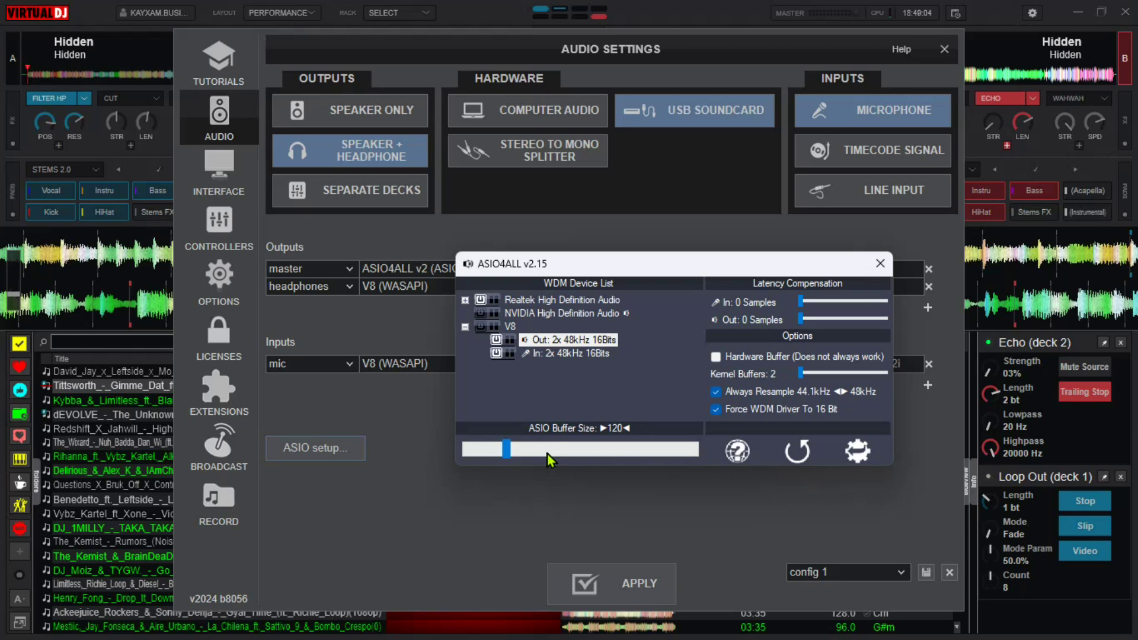
click(797, 453)
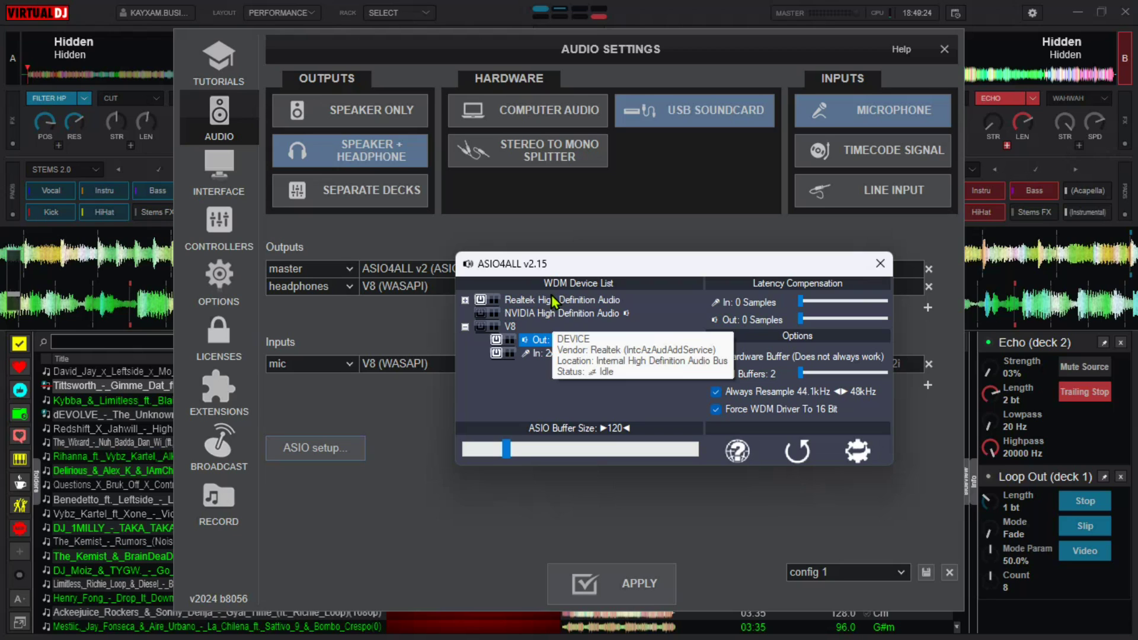
click(798, 452)
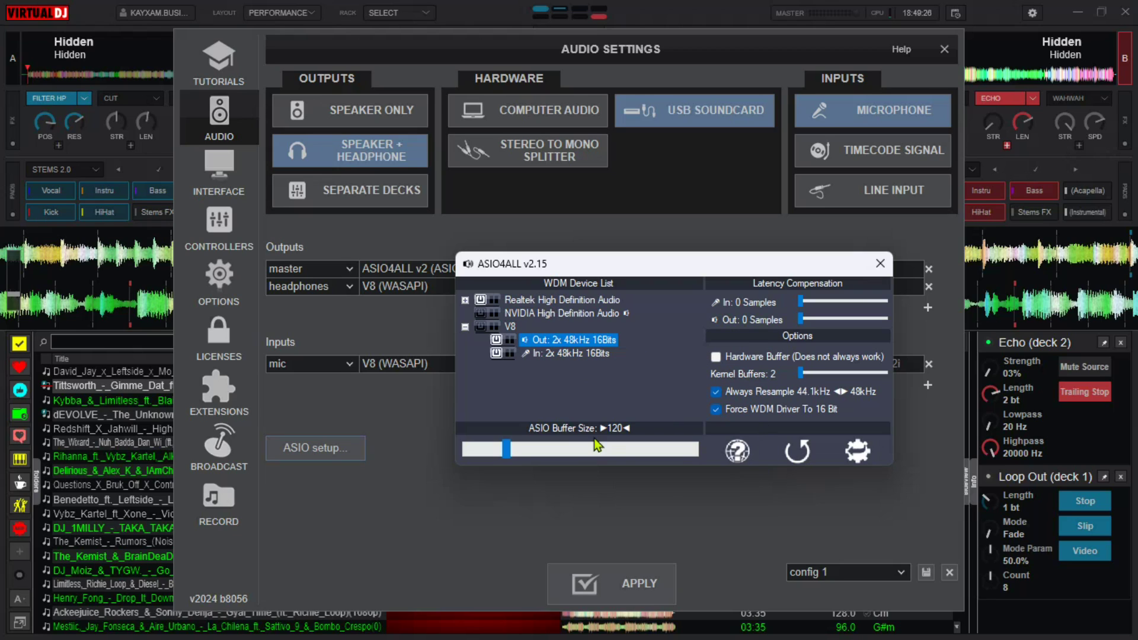
mouse_move(510, 452)
mouse_down()
mouse_move(599, 471)
mouse_move(603, 461)
mouse_up()
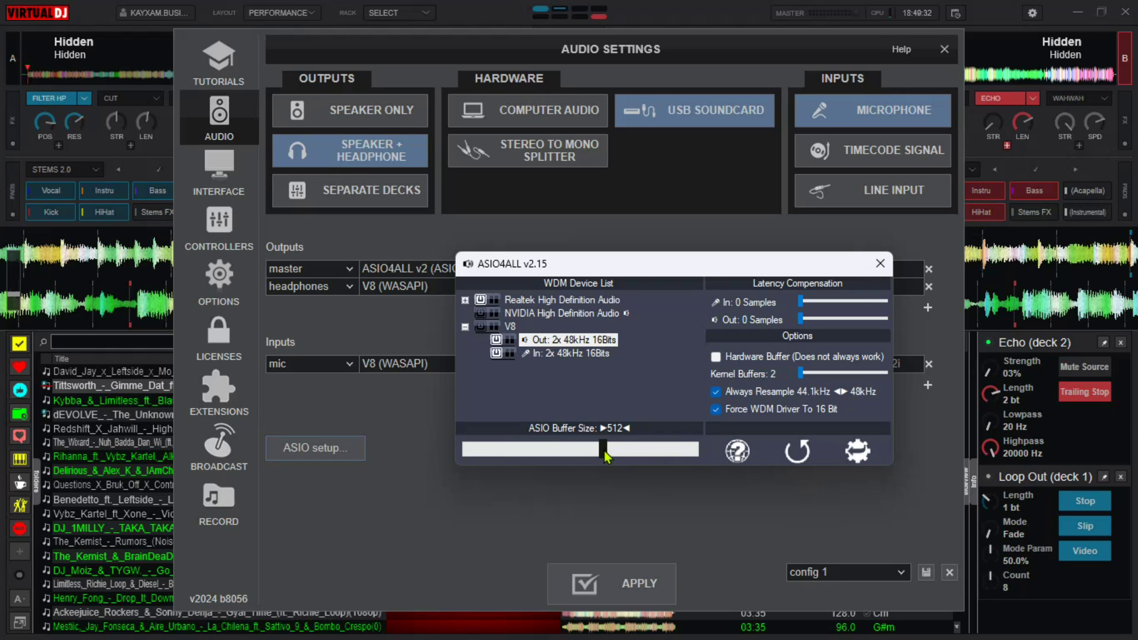
click(879, 264)
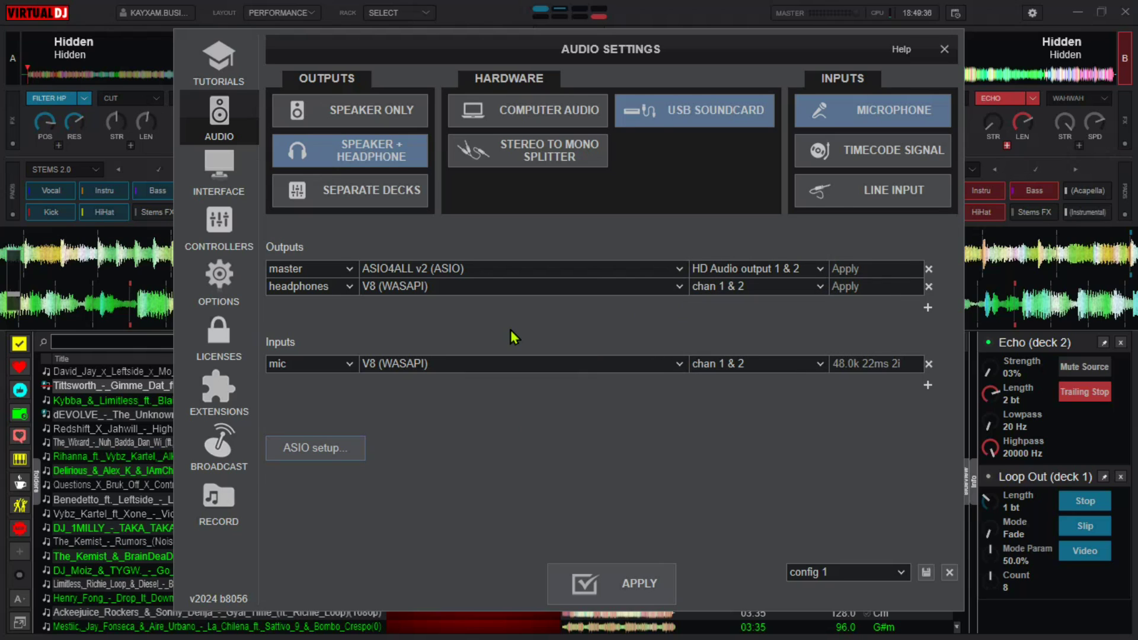